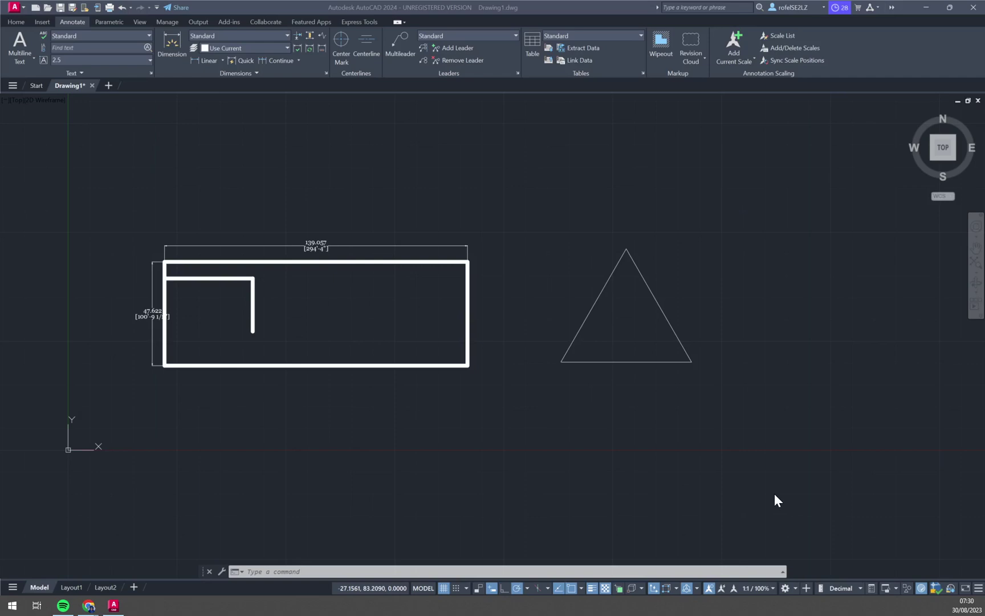
scroll(774, 494, "up", 2)
scroll(781, 512, "down", 3)
scroll(778, 515, "up", 1)
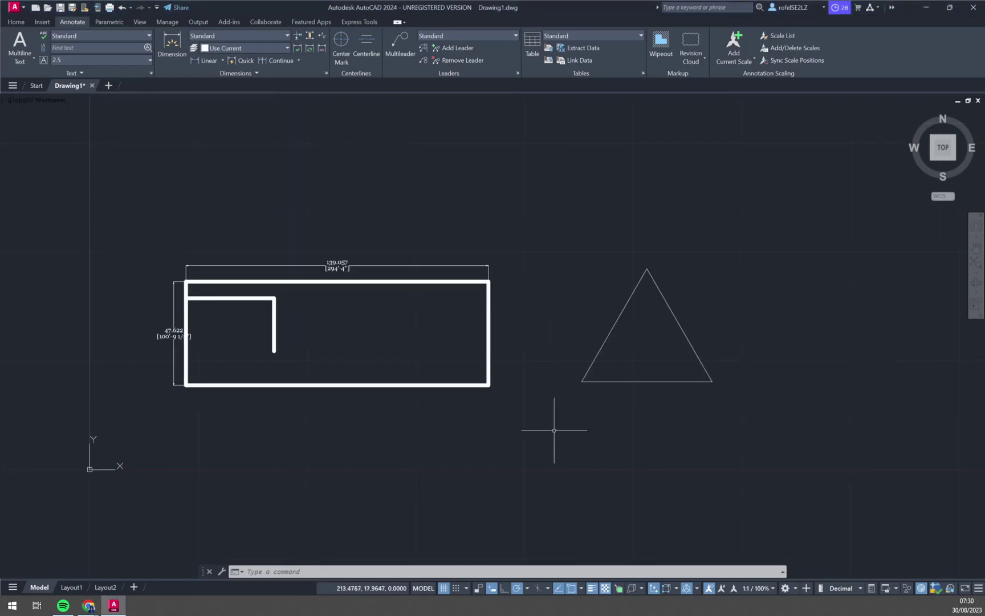
Step: Review the status-bar customisation list of interface toggles, then dismiss it
middle_click_drag(554, 430, 582, 408)
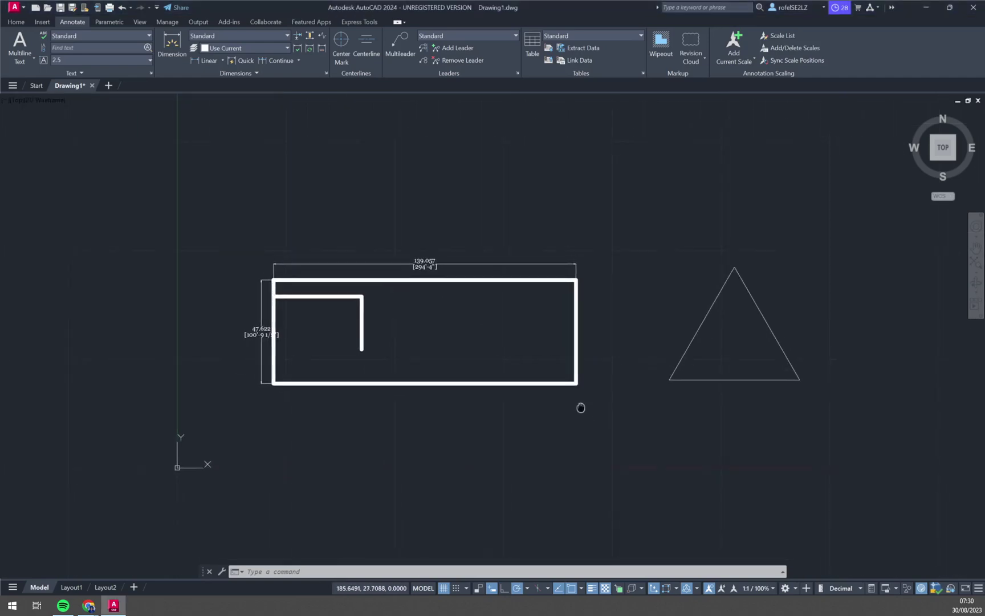
left_click(978, 588)
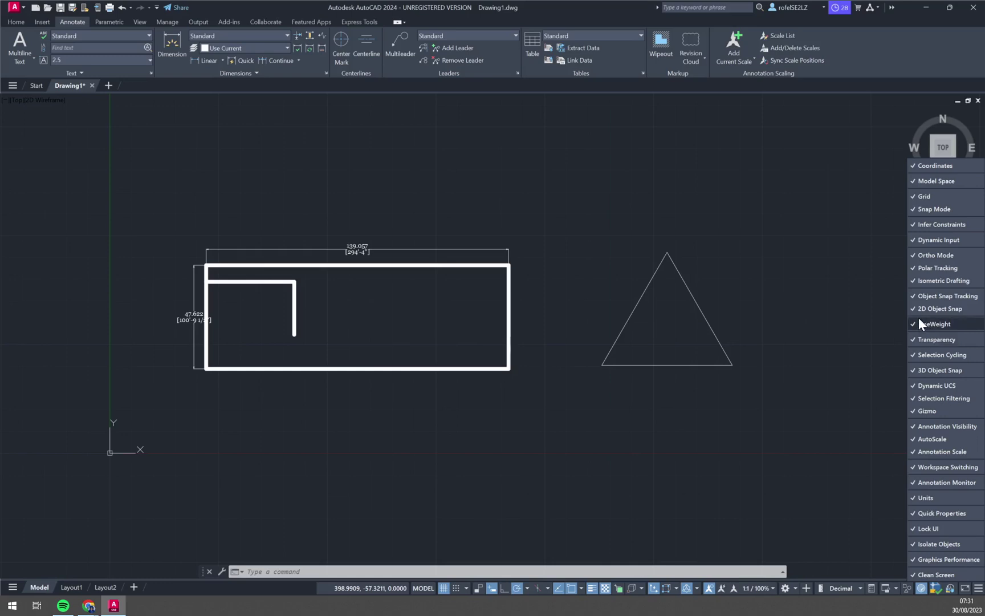
left_click(746, 493)
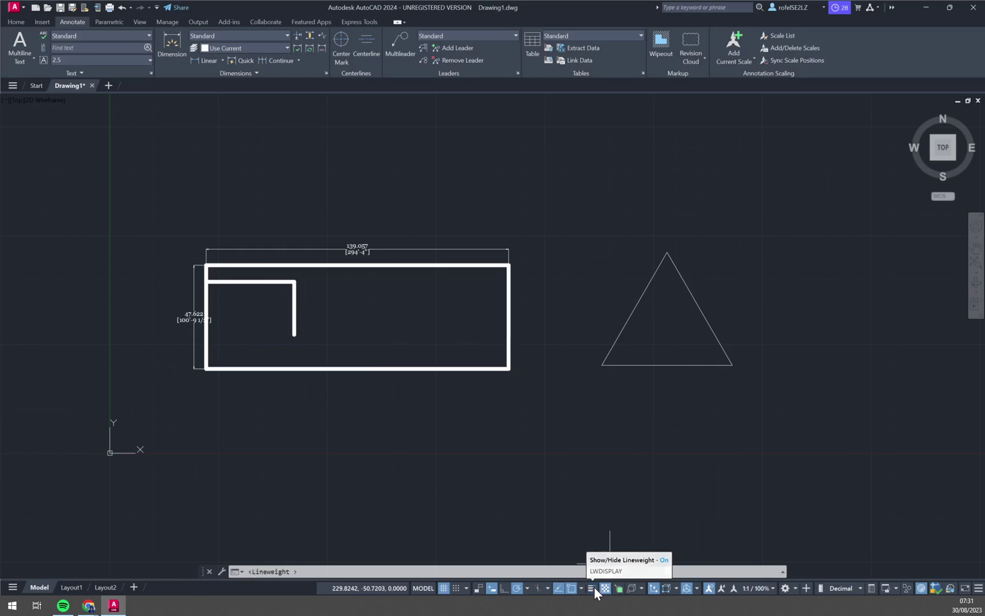
Step: Toggle lineweight display on and off repeatedly, leaving it off so lines look thin
left_click(595, 586)
left_click(595, 586)
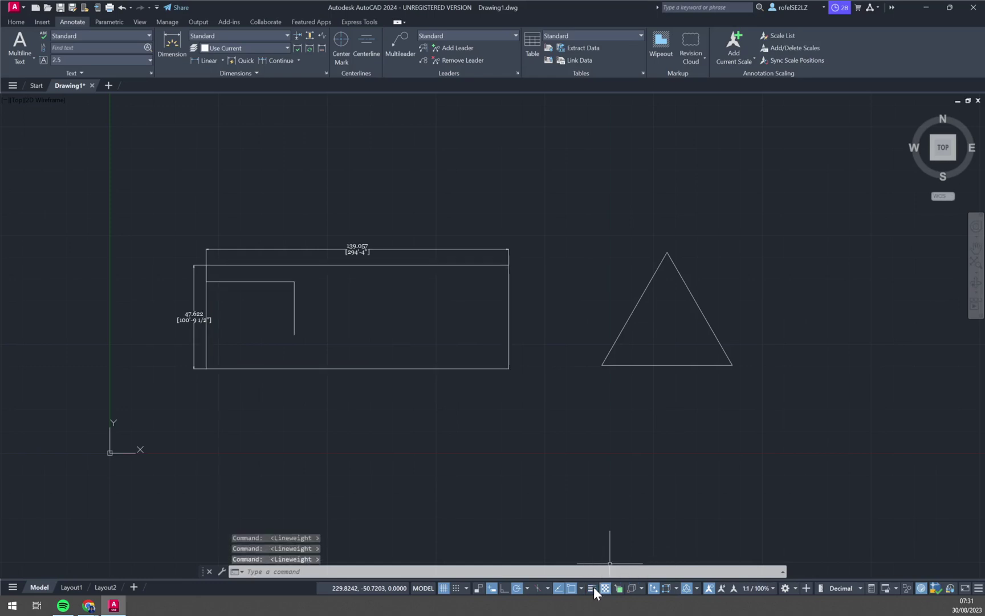
left_click(593, 587)
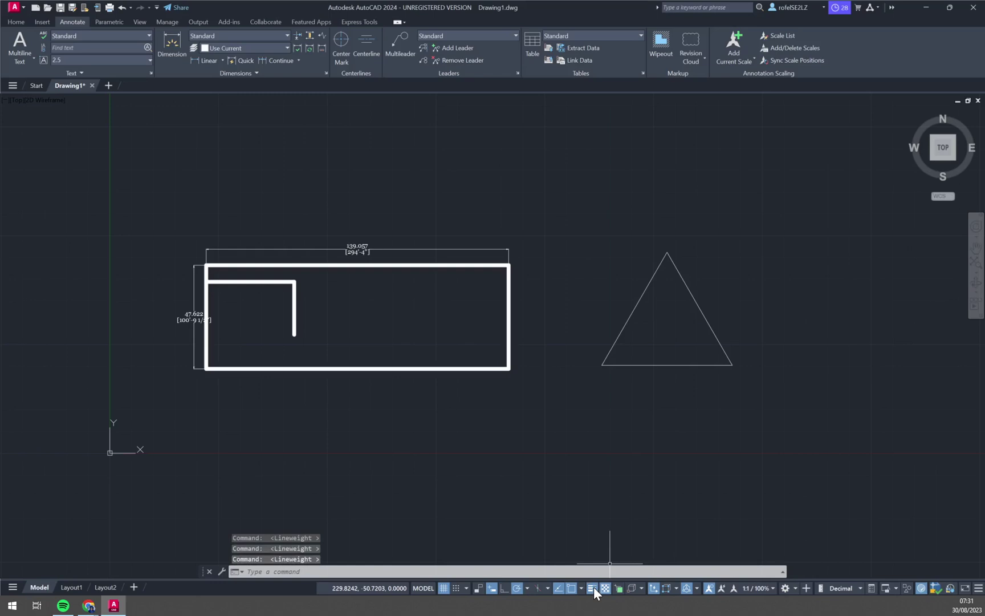
left_click(594, 587)
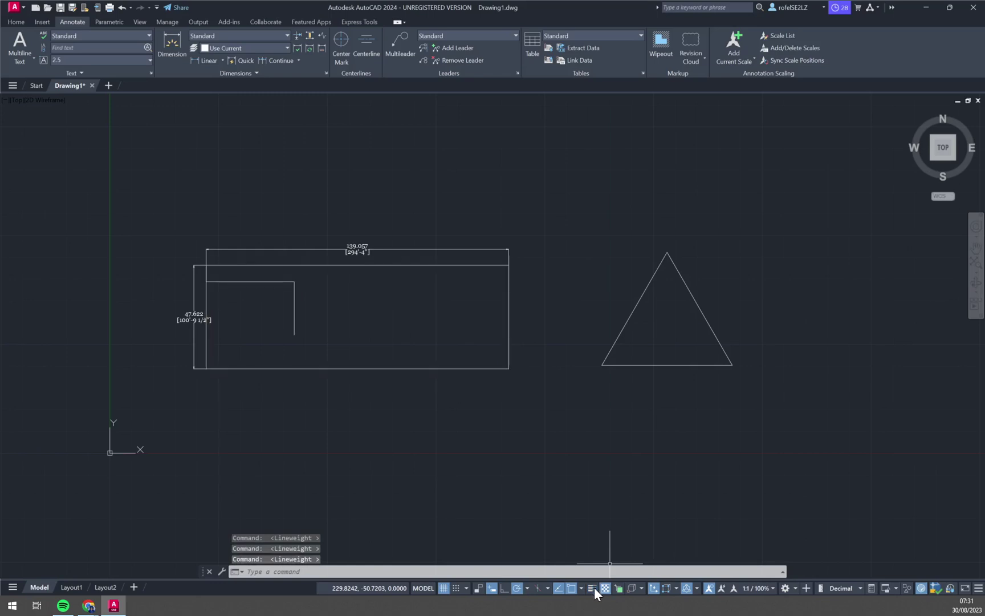
scroll(462, 385, "up", 1)
scroll(485, 378, "down", 1)
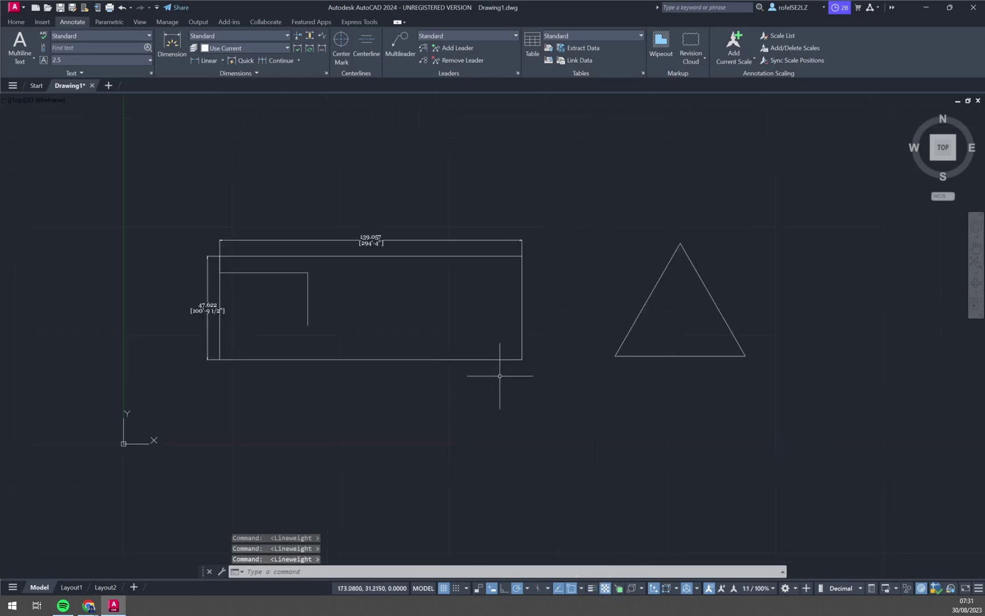
Step: Draw a horizontal line below the rectangle and triangle using the Line tool
left_click(16, 22)
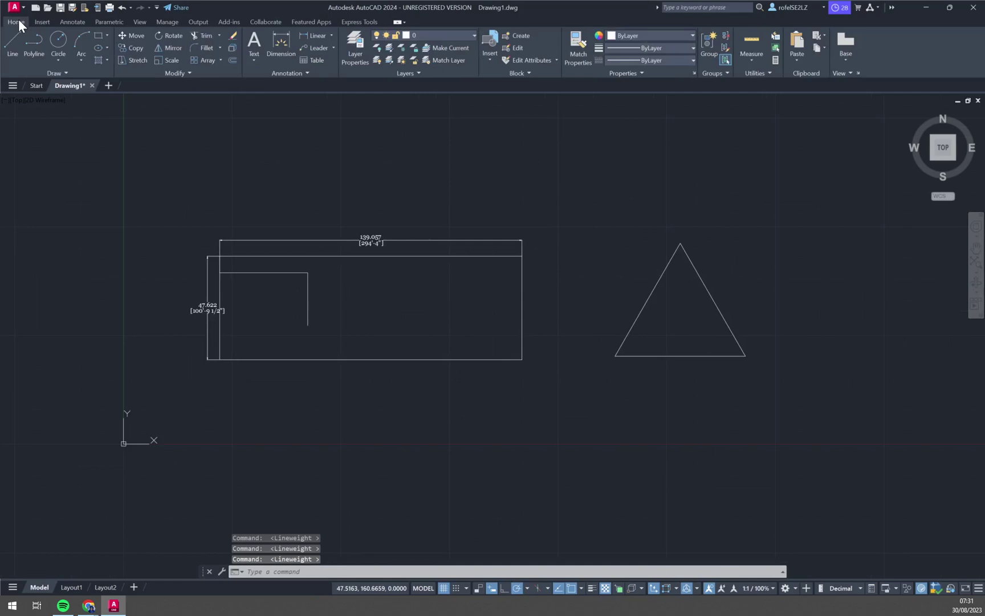
left_click(13, 53)
left_click(446, 407)
left_click(661, 407)
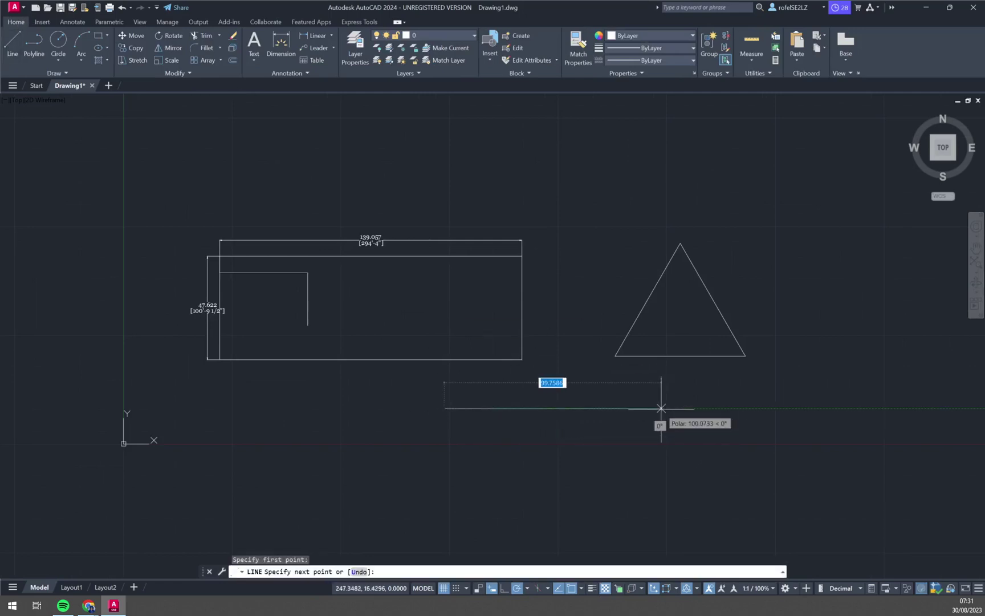
key("Escape")
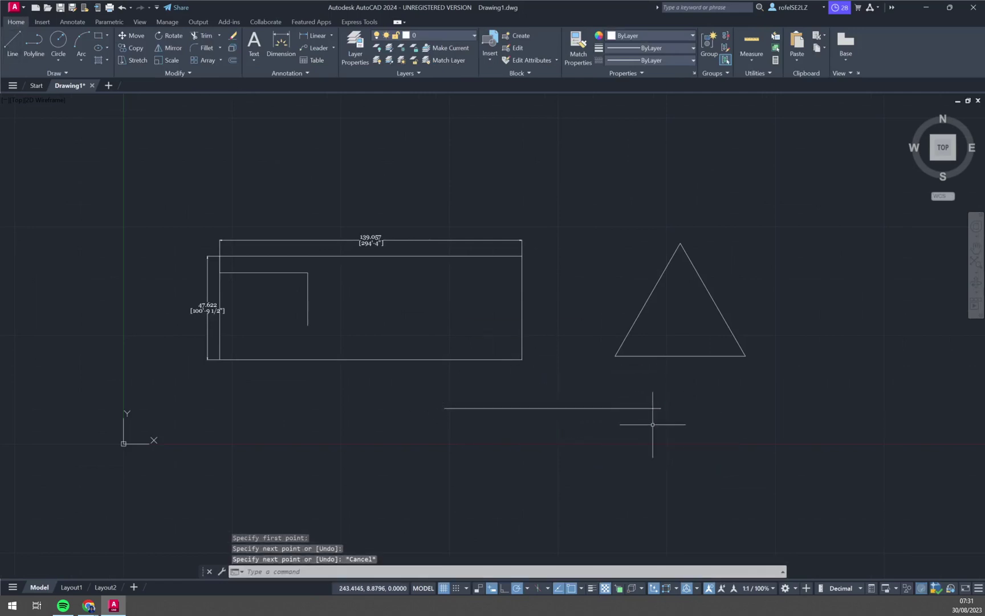
scroll(691, 443, "up", 3)
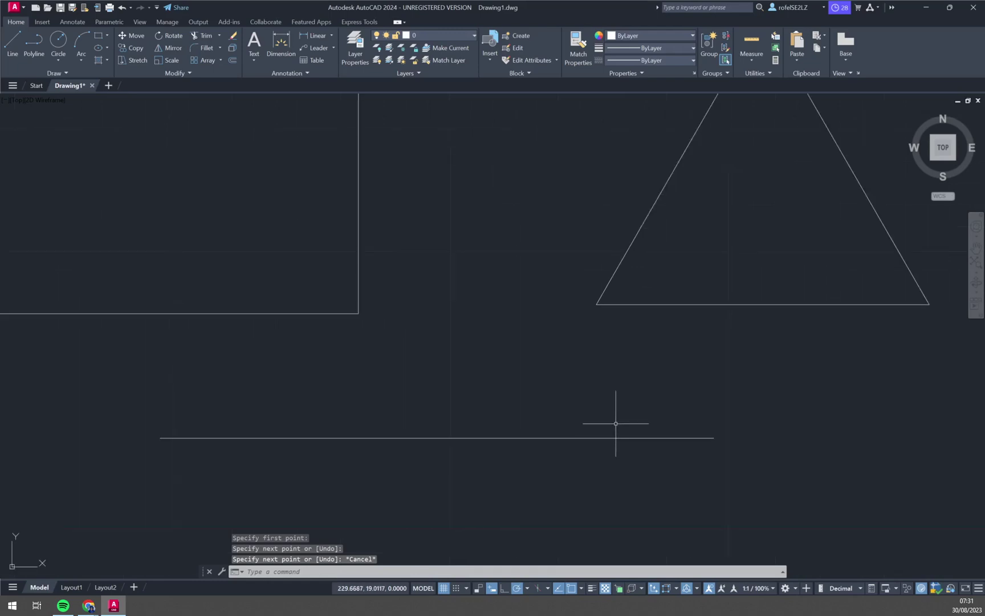
scroll(632, 428, "down", 2)
scroll(631, 428, "down", 2)
scroll(617, 425, "up", 1)
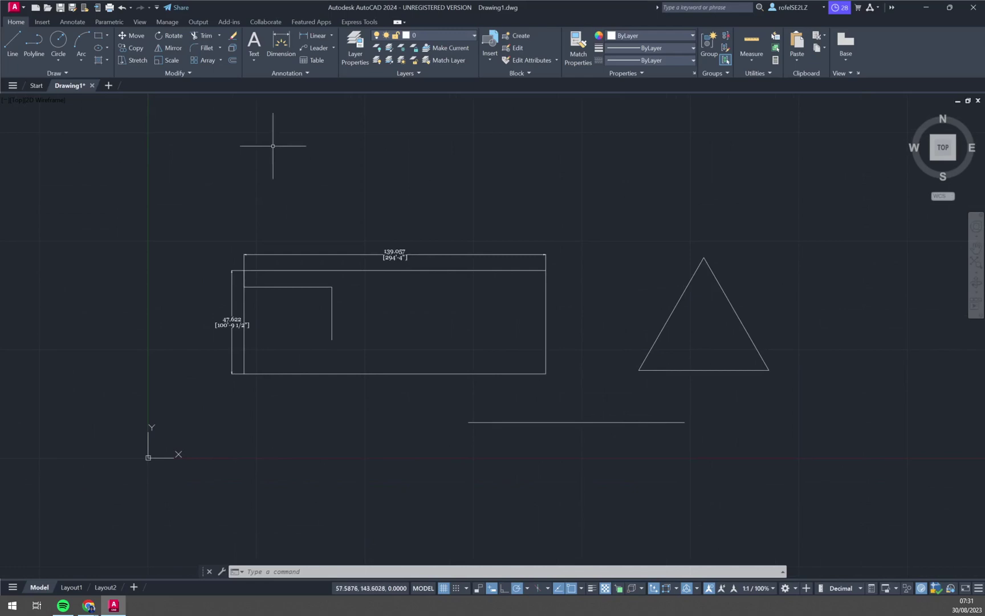
scroll(567, 421, "up", 3)
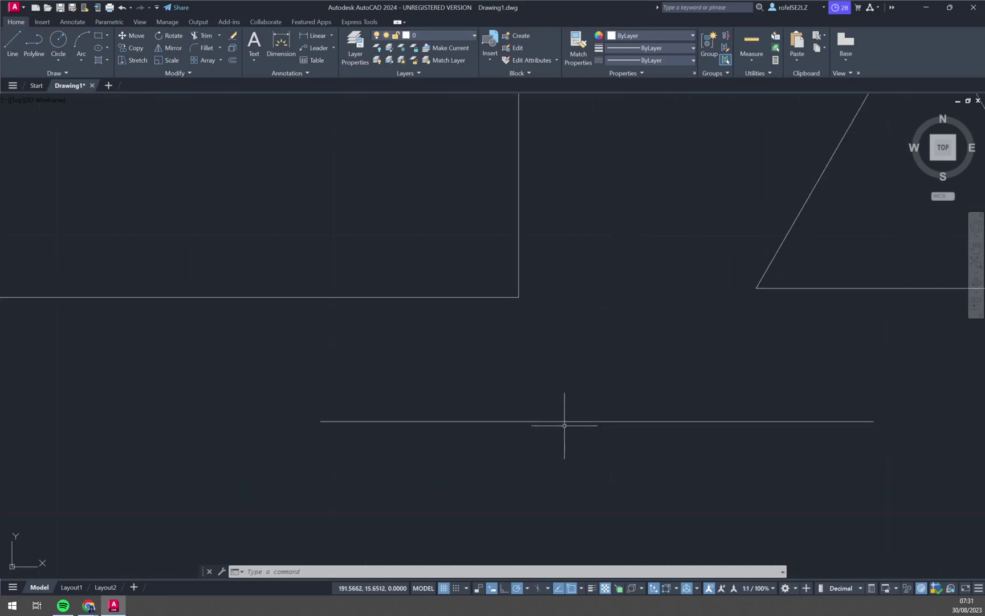
Step: Give the new horizontal line a 1.00 mm lineweight from the Properties panel
left_click(566, 421)
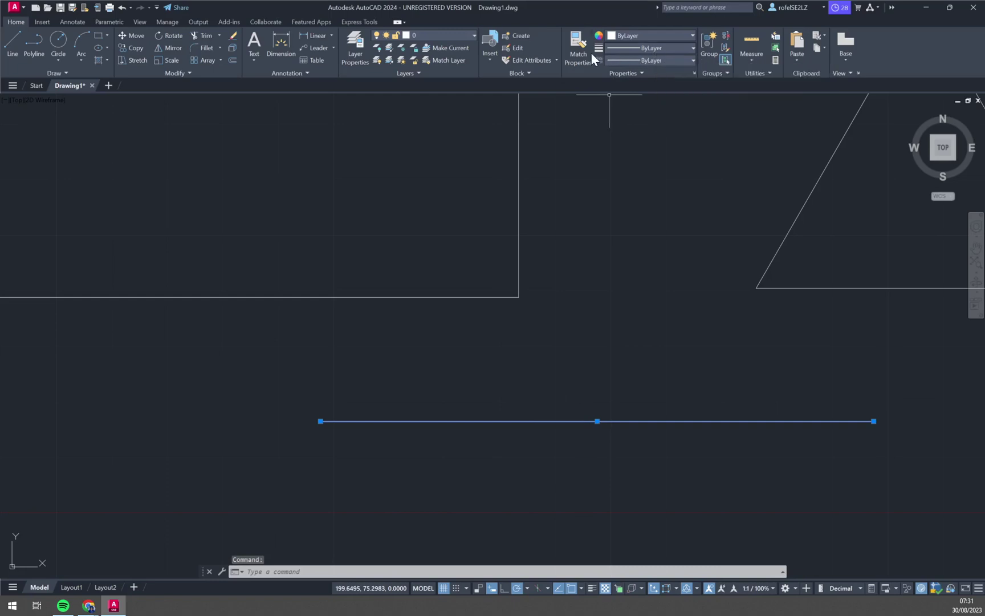
left_click(634, 50)
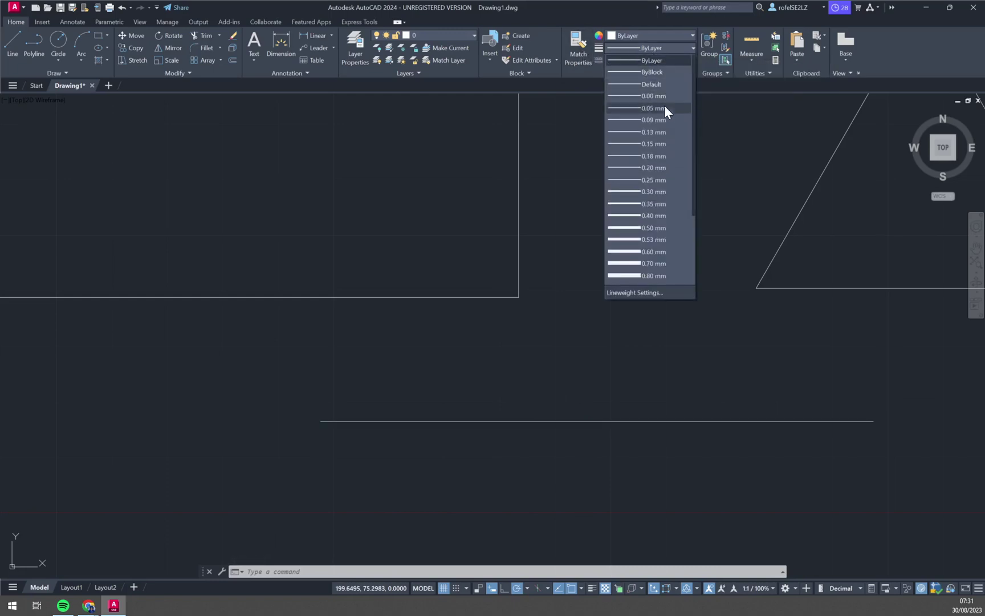
scroll(665, 221, "down", 1)
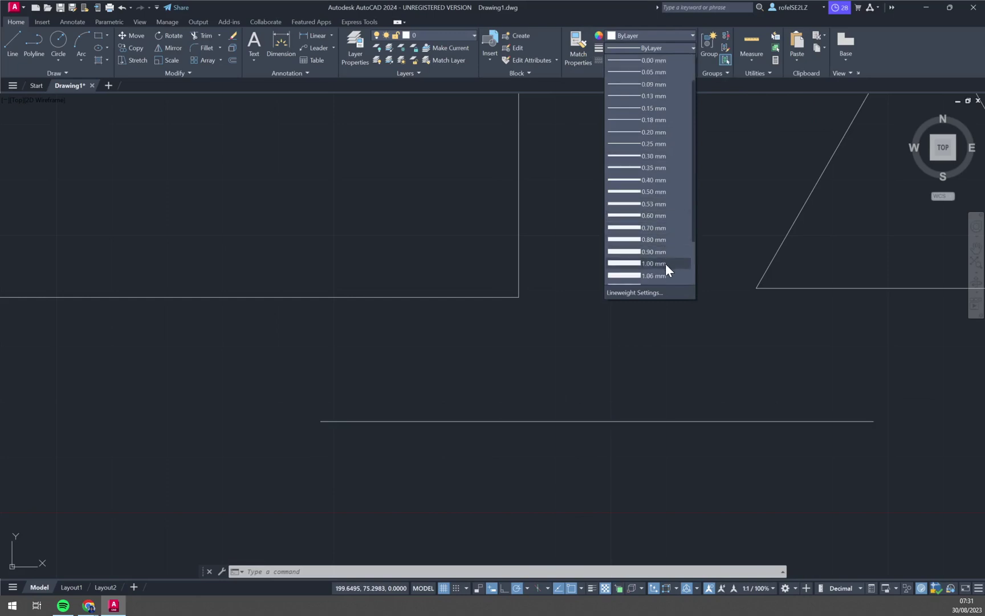
left_click(665, 264)
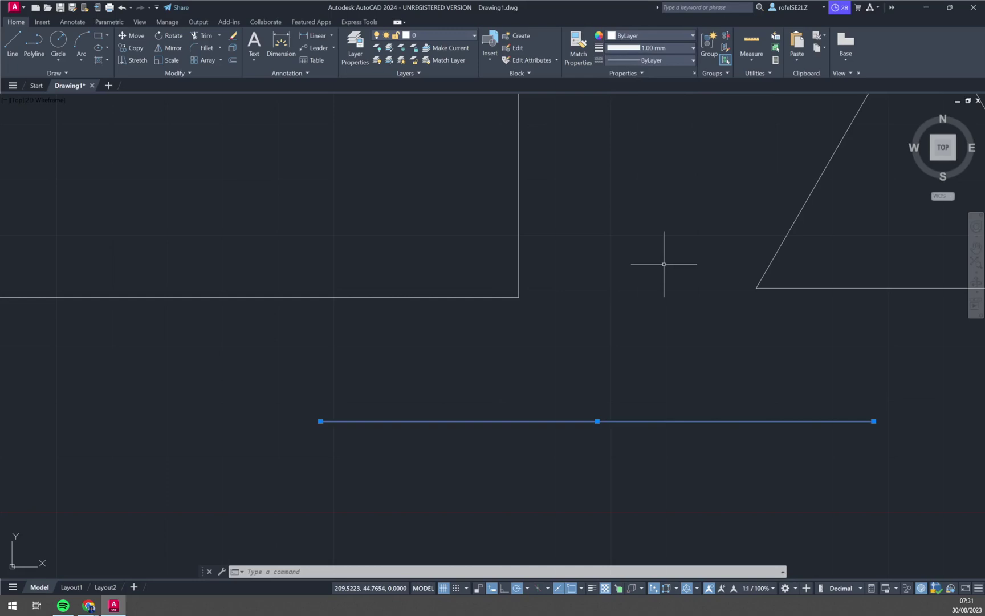
left_click(657, 357)
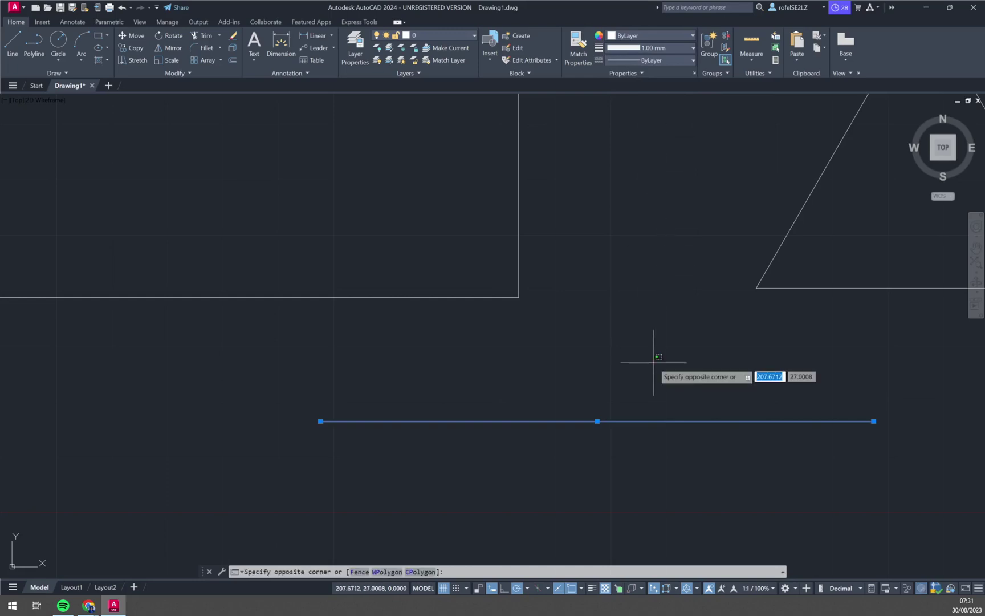
key("Escape")
key("Escape")
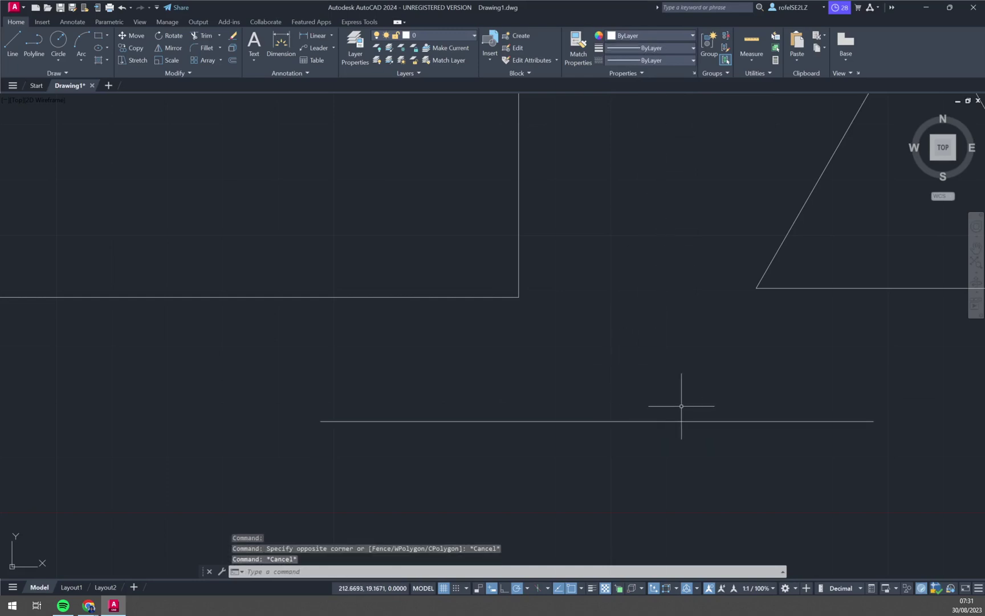
scroll(665, 416, "down", 3)
scroll(665, 439, "down", 3)
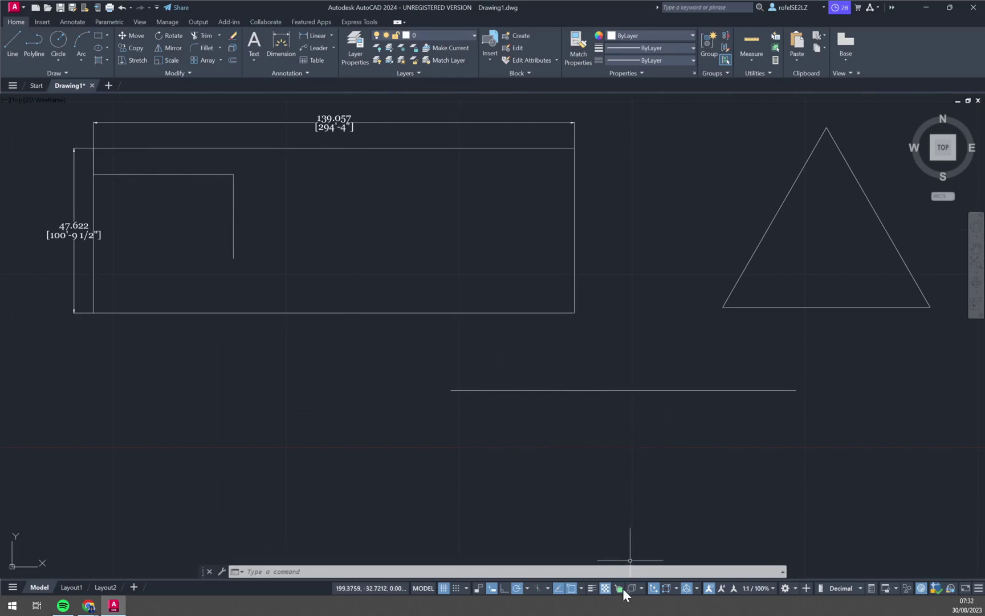
Step: Turn lineweight display on so the rectangle and bottom line show thick
left_click(593, 589)
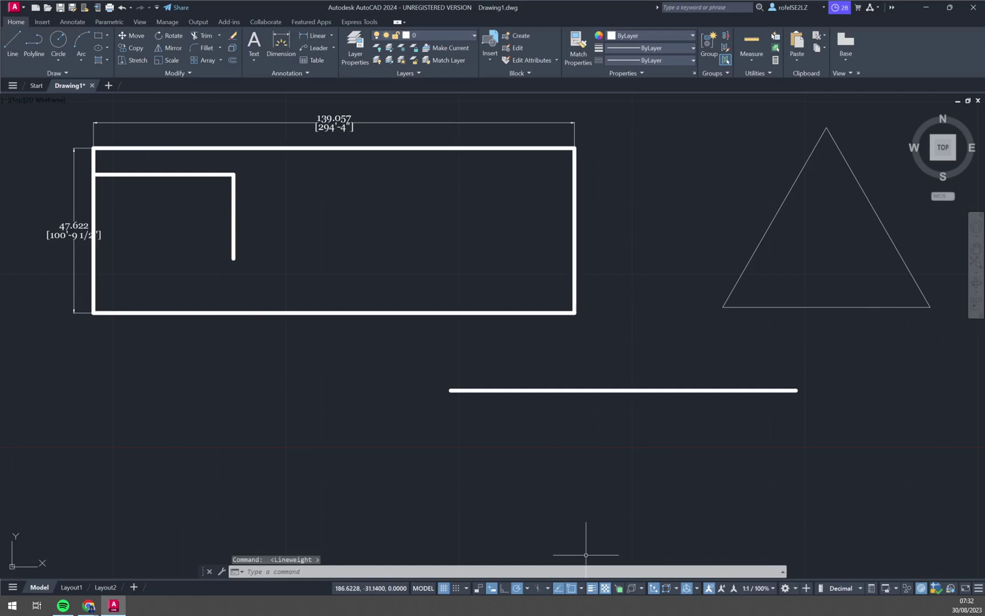
middle_click_drag(773, 337, 583, 352)
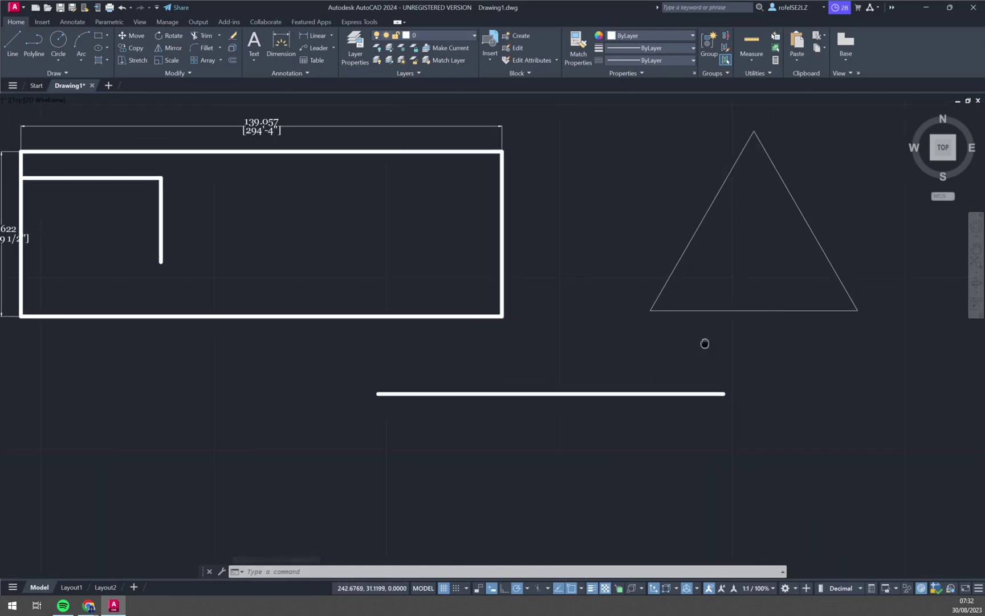
Step: Give the triangle's left edge a 1.00 mm lineweight
left_click(565, 266)
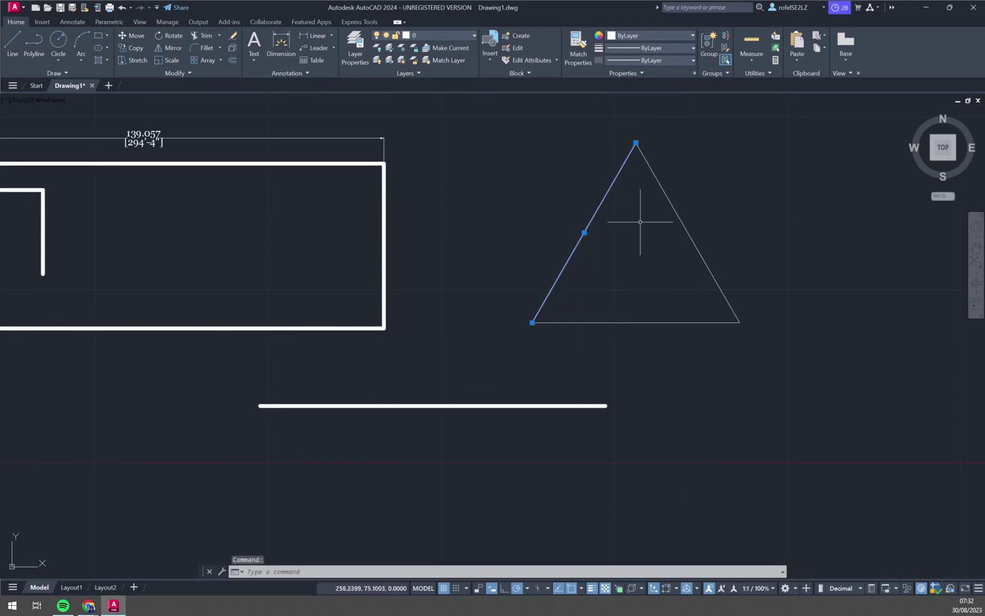
left_click(660, 49)
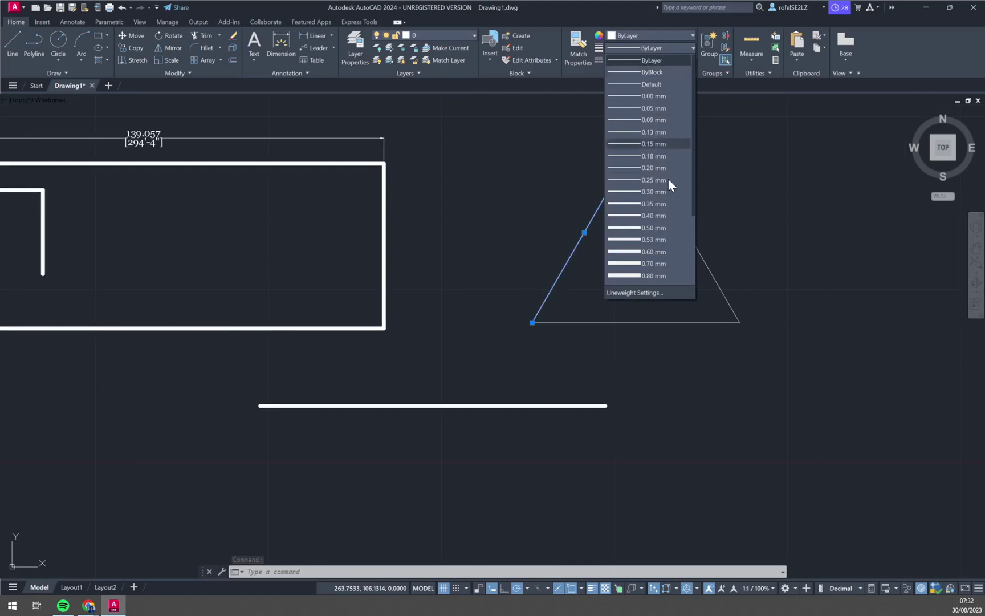
left_click(657, 262)
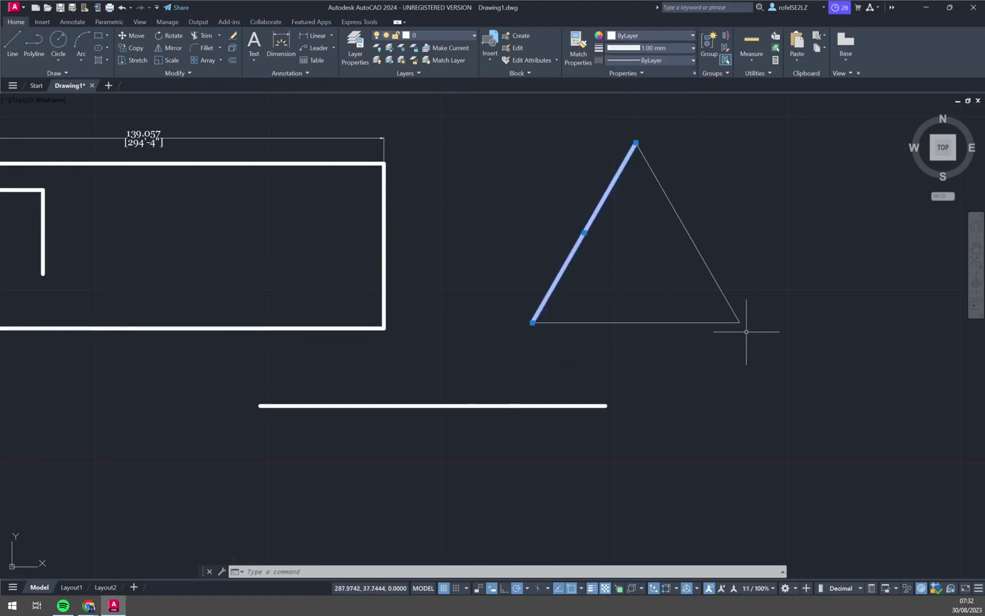
key("Escape")
type("l")
Step: Start and cancel a stray line at the triangle's corner, briefly selecting the right edge
key("Return")
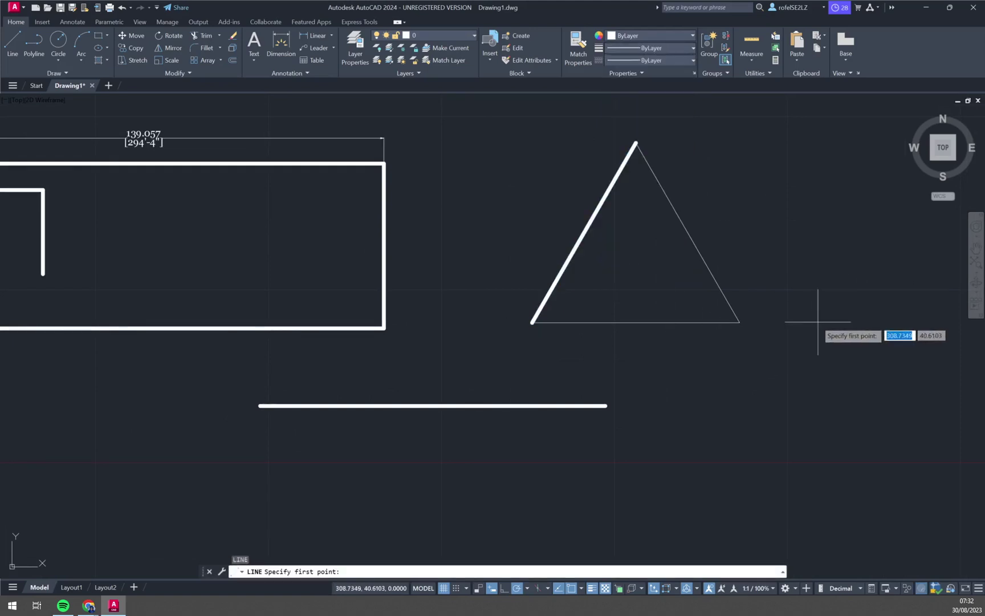
left_click(711, 274)
left_click(737, 312)
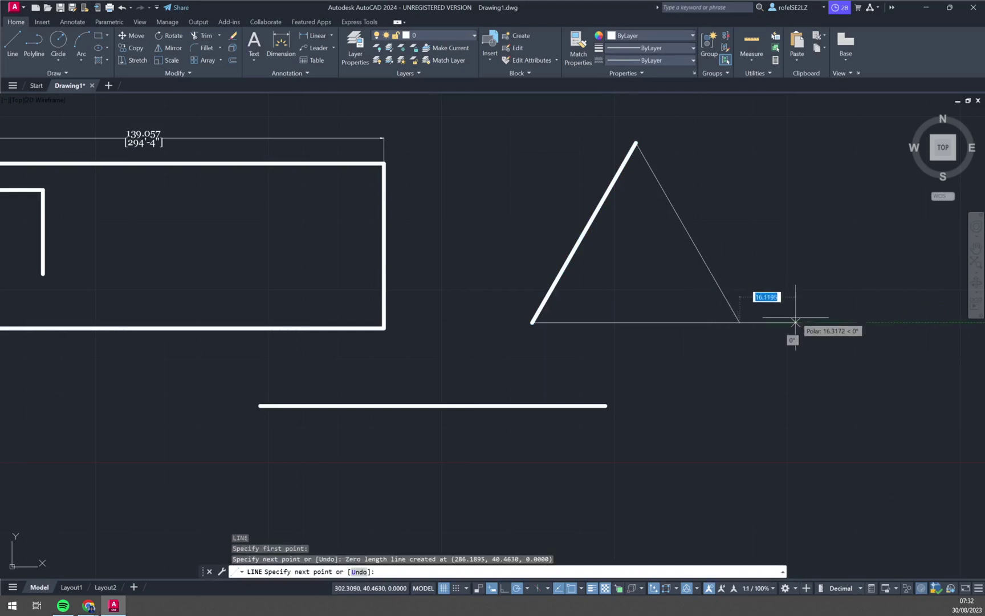
key("Escape")
left_click(697, 247)
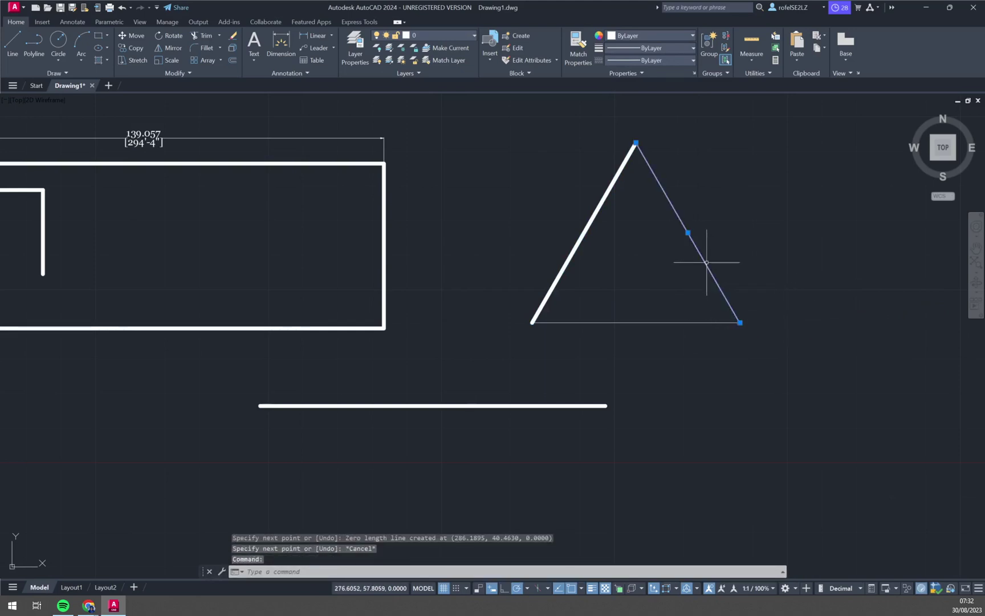
key("Escape")
type("l")
Step: Cancel another stray line and select the triangle's right edge
key("Return")
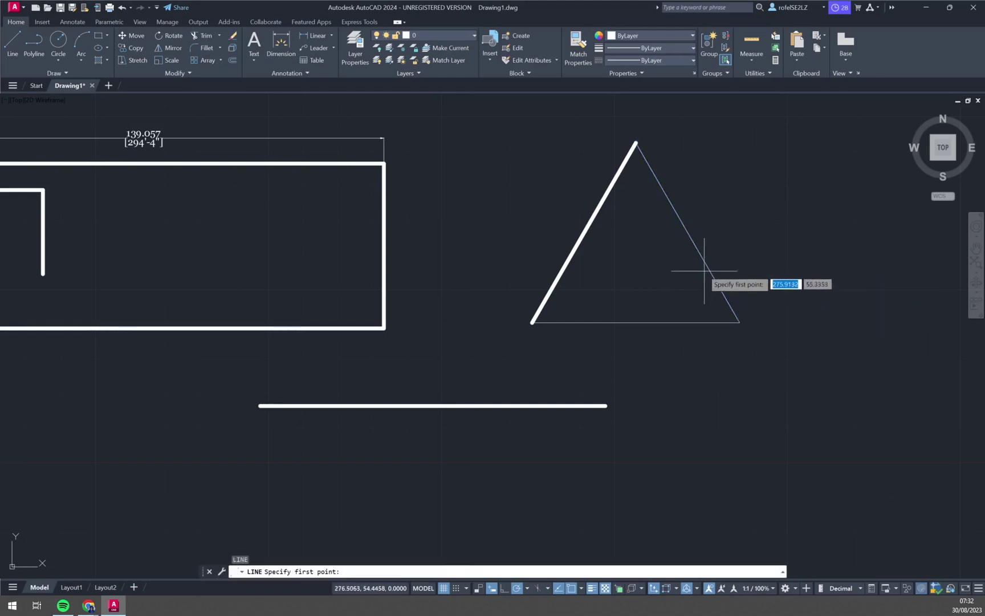
left_click(740, 321)
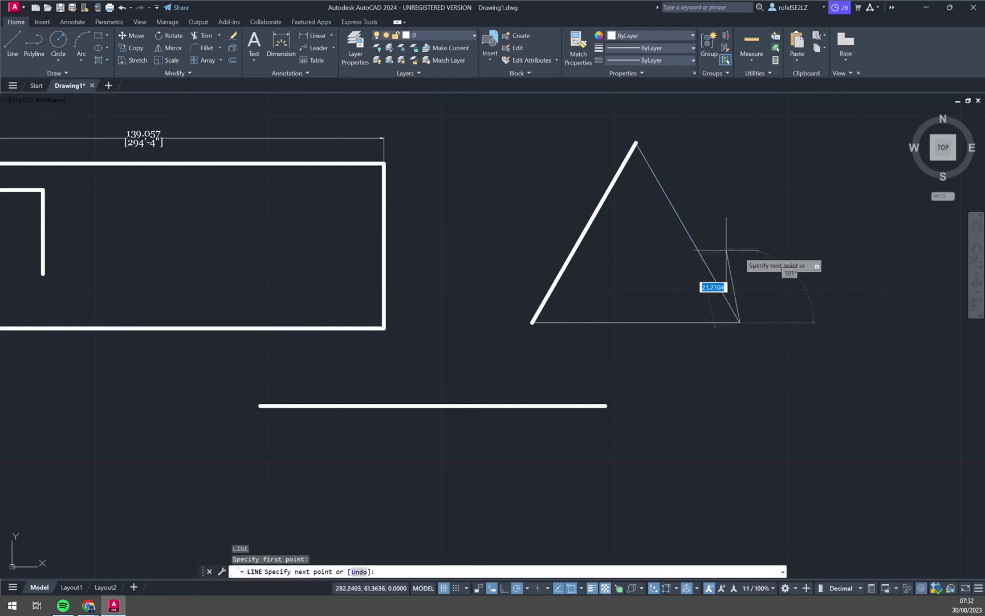
key("Escape")
left_click(697, 230)
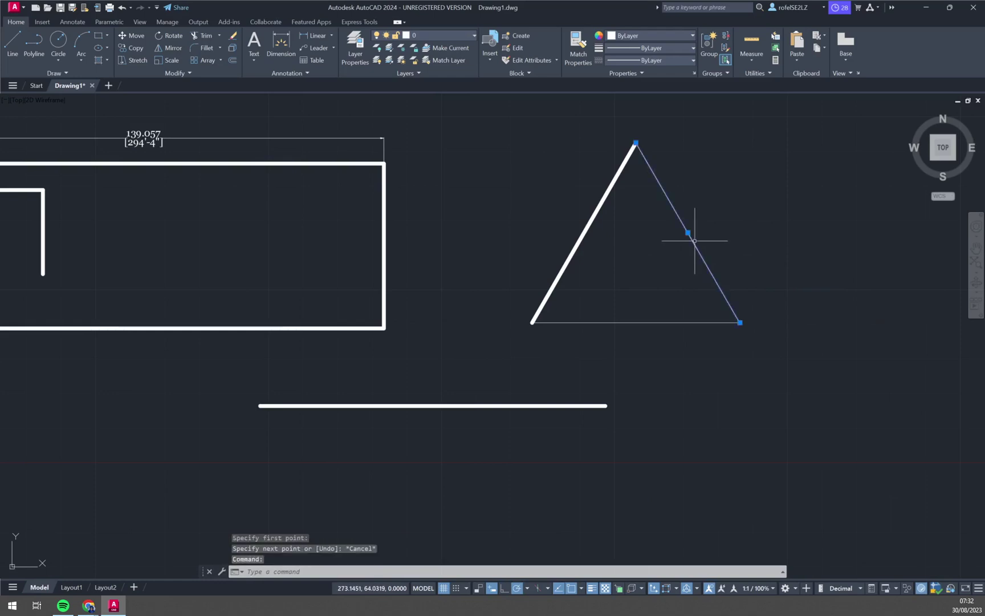
Step: Give the triangle's right edge a 1.00 mm lineweight and cancel a stray selection window
left_click(651, 60)
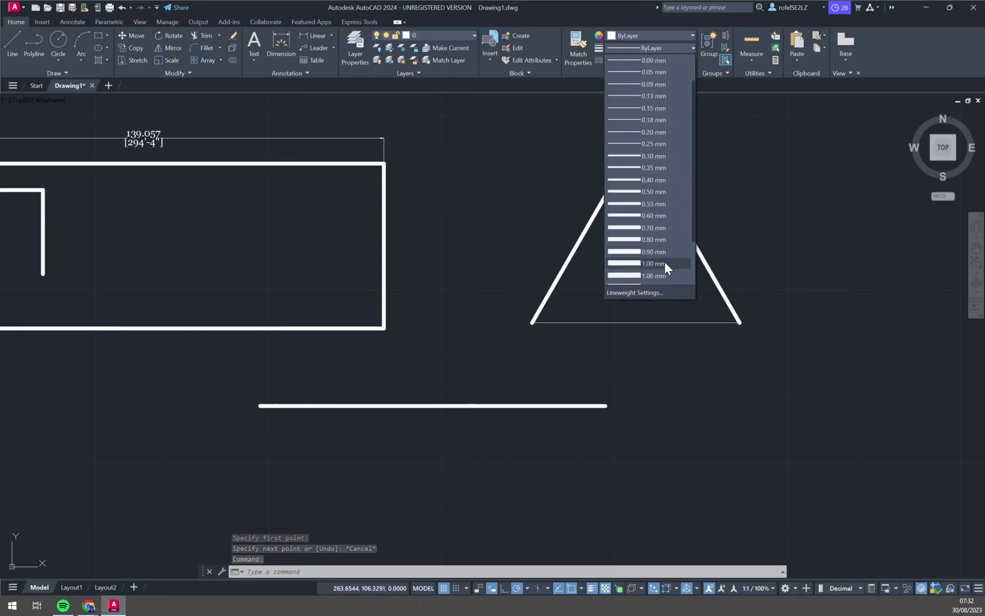
left_click(664, 263)
left_click(745, 215)
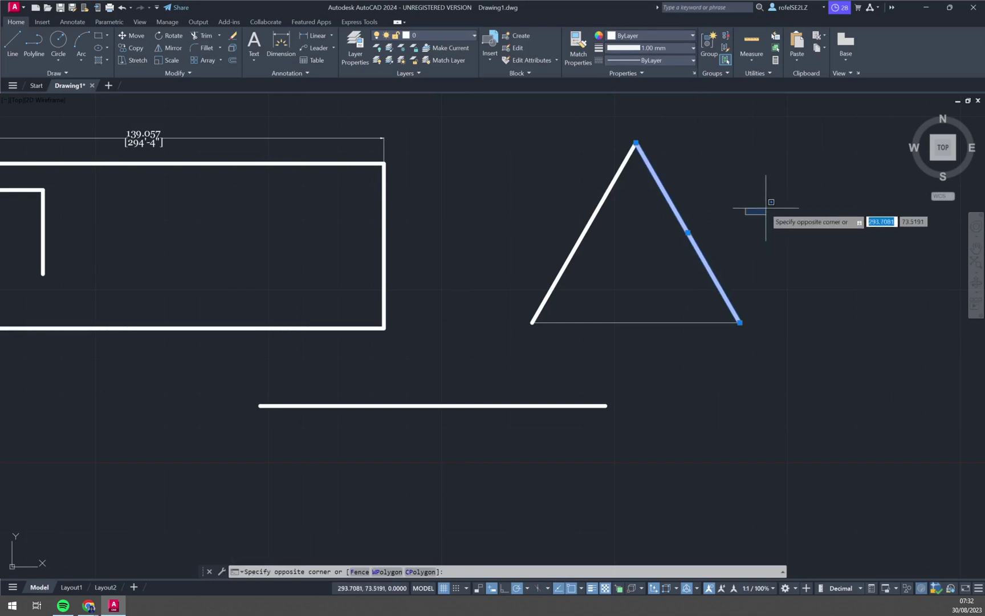
key("Escape")
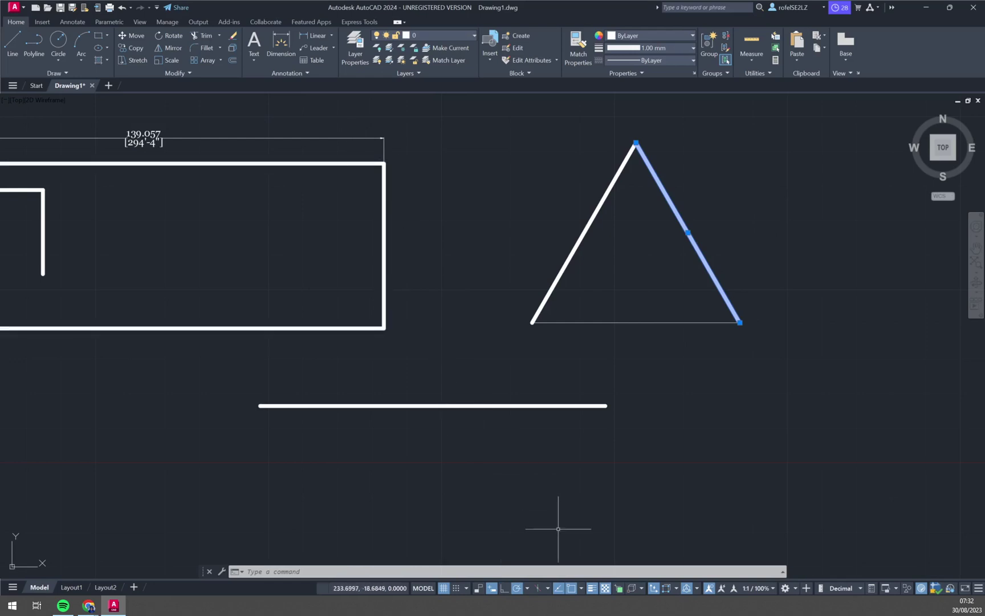
Step: Toggle lineweight display off and back on while starting the Line tool and panning
left_click(593, 588)
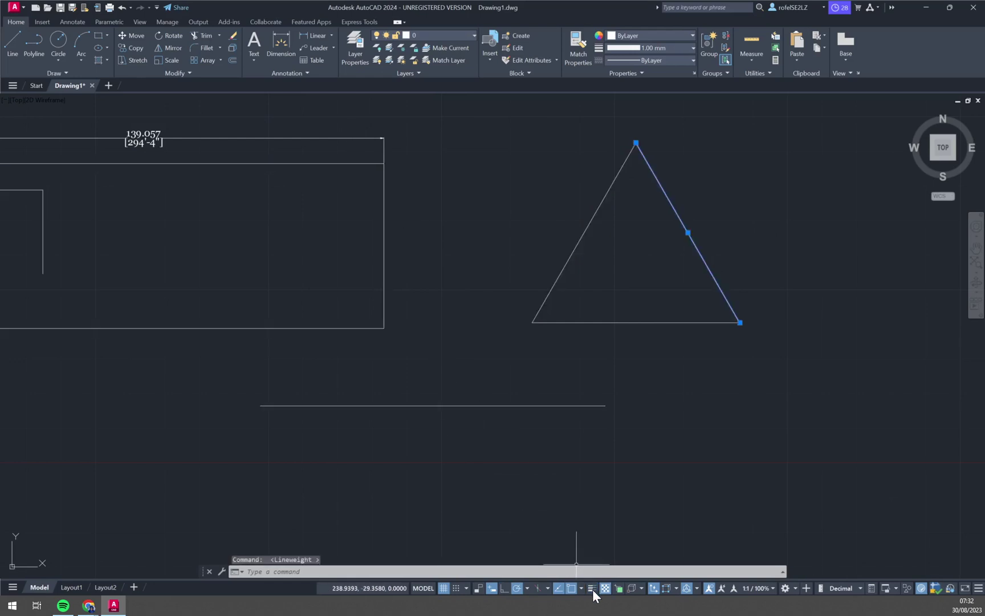
middle_click_drag(389, 463, 535, 452)
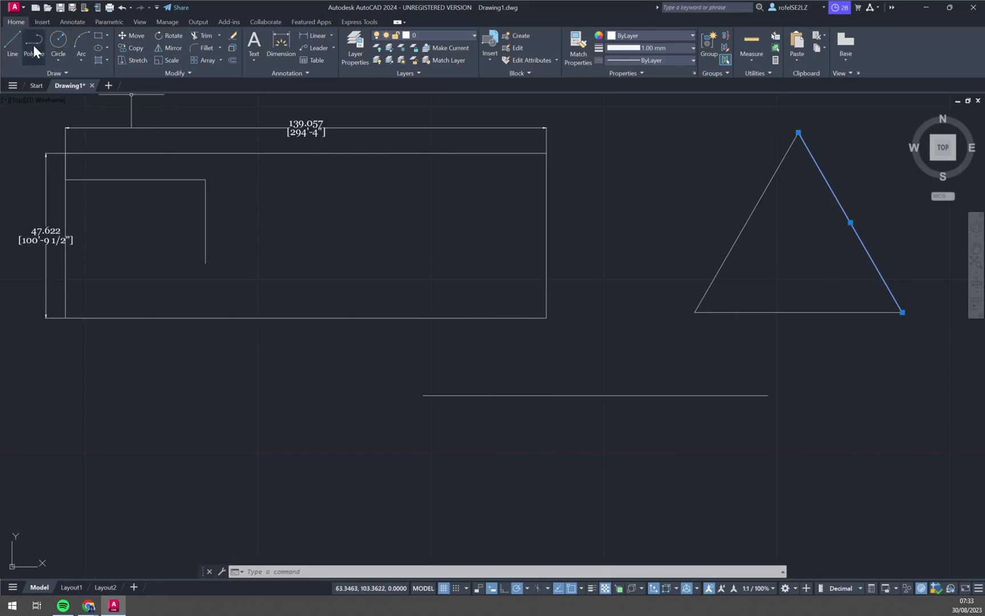
left_click(13, 45)
scroll(502, 304, "up", 5)
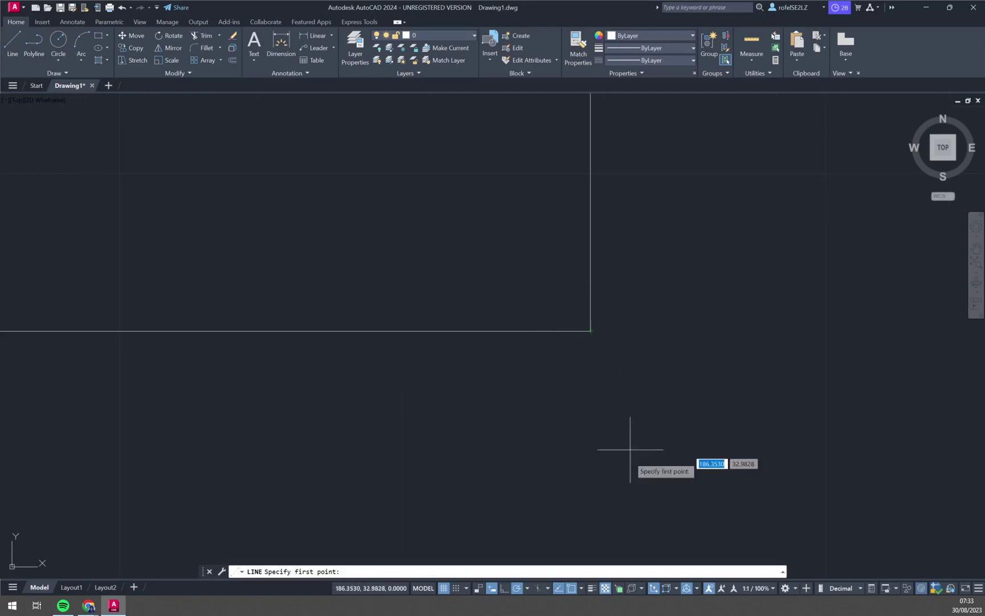
left_click(593, 588)
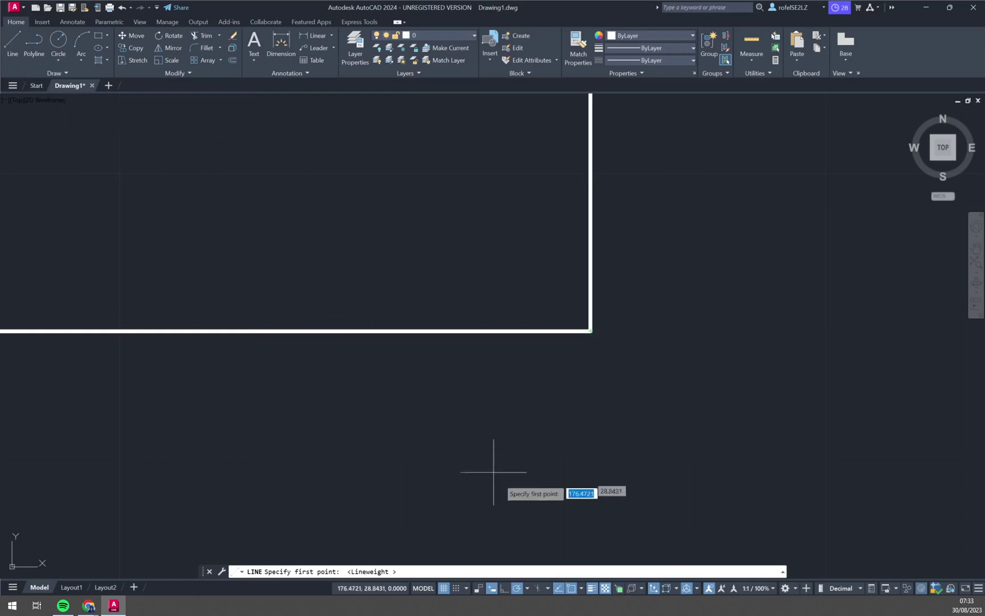
scroll(586, 462, "down", 1)
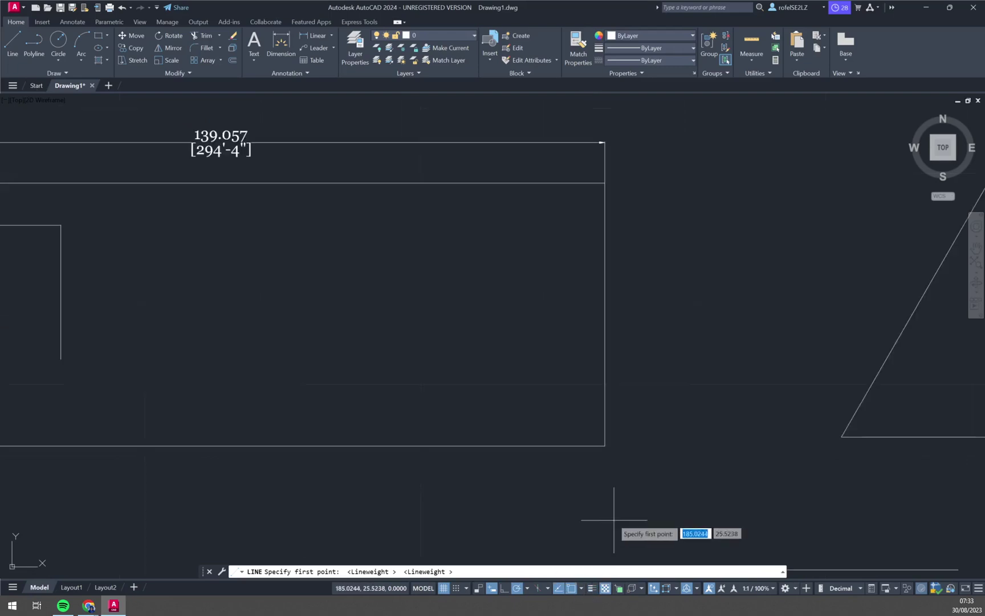
scroll(639, 401, "down", 2)
scroll(616, 431, "up", 1)
middle_click_drag(573, 435, 539, 323)
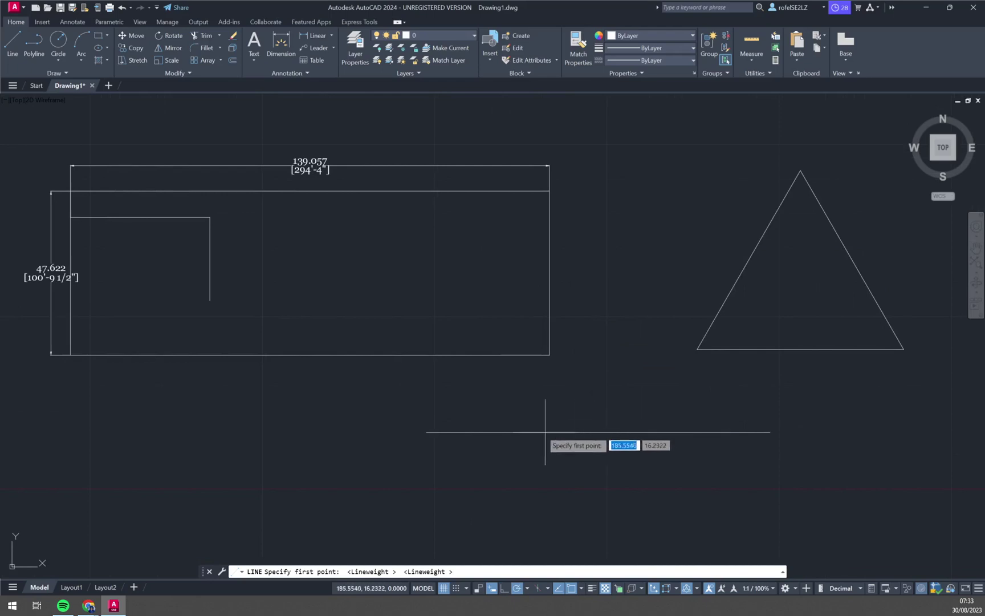
Step: Cancel the line, then window-select and delete the triangle and the horizontal line
left_click(793, 459)
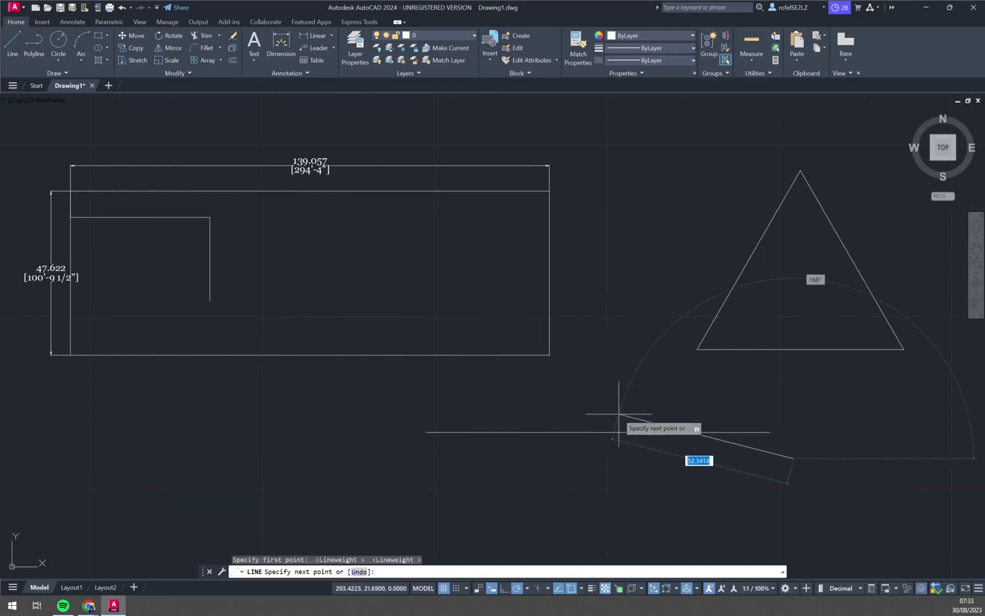
key("Escape")
left_click(781, 460)
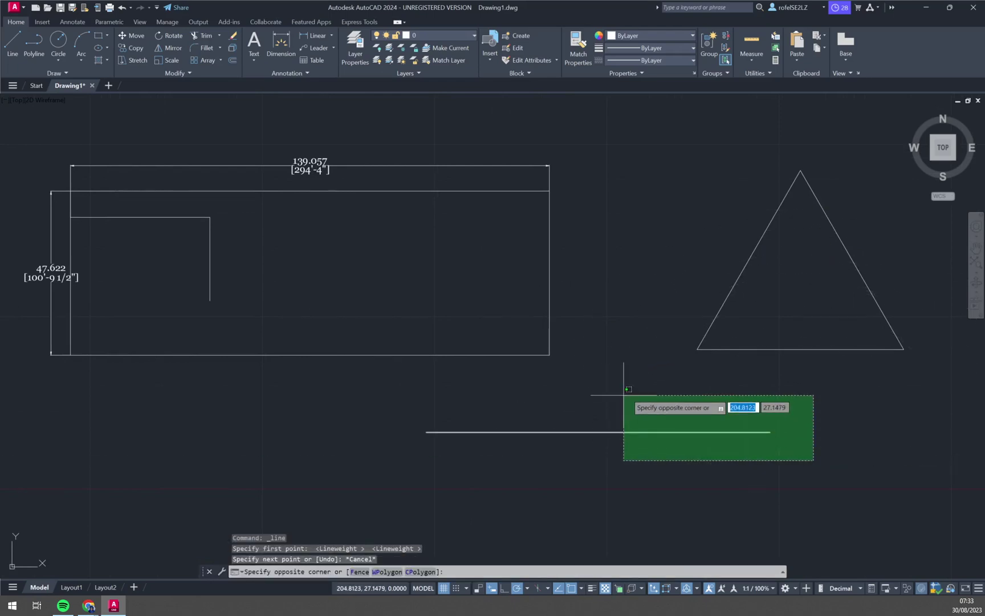
left_click(655, 286)
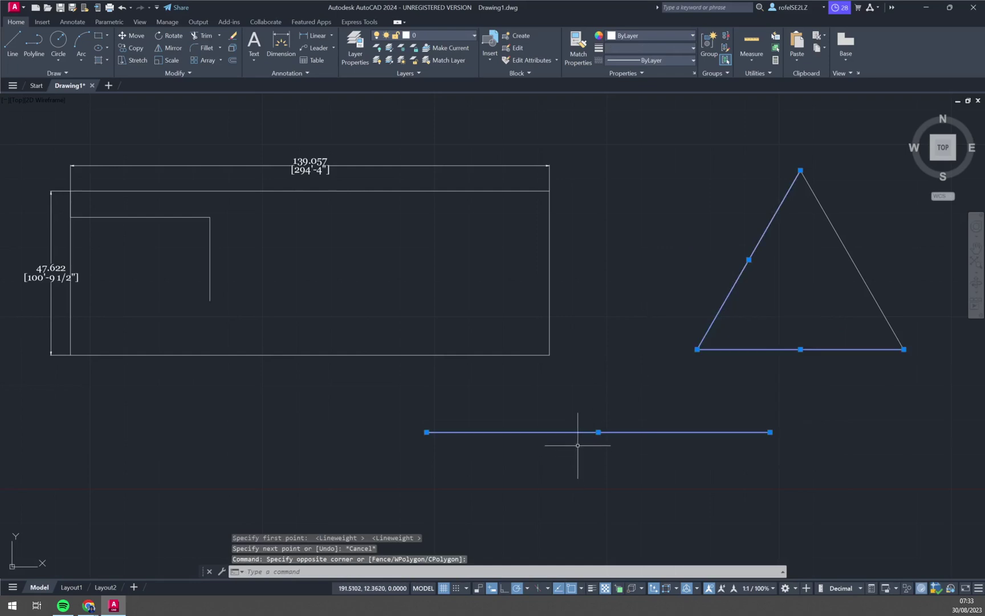
key("Delete")
left_click(866, 208)
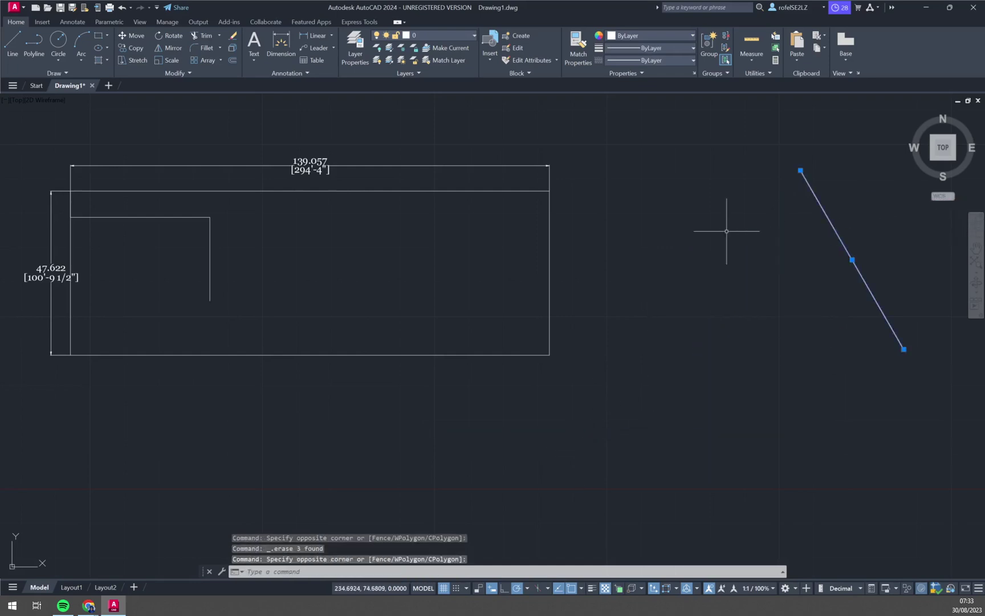
key("Delete")
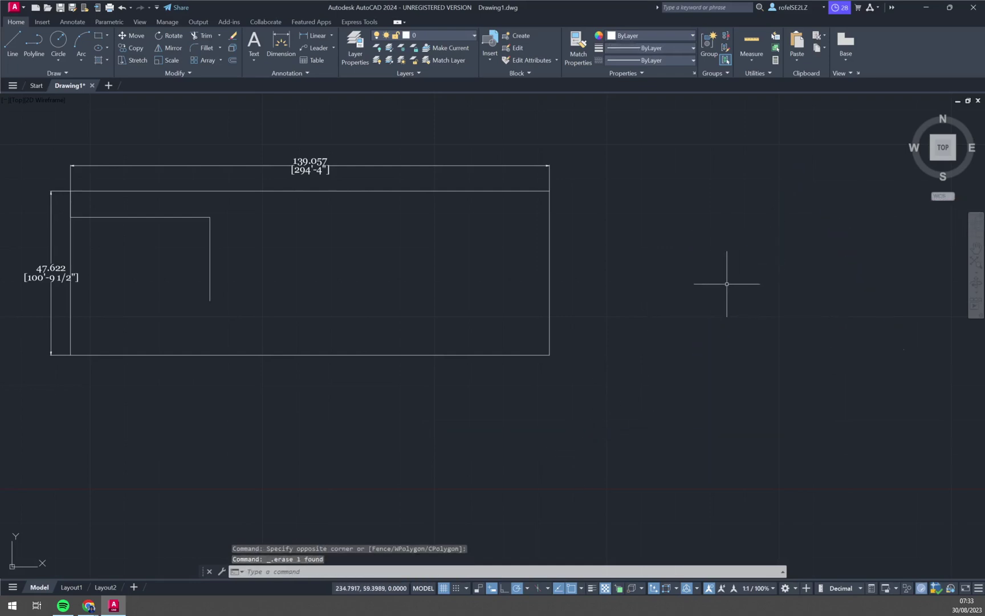
scroll(362, 346, "down", 3)
scroll(354, 370, "up", 3)
scroll(289, 300, "down", 2)
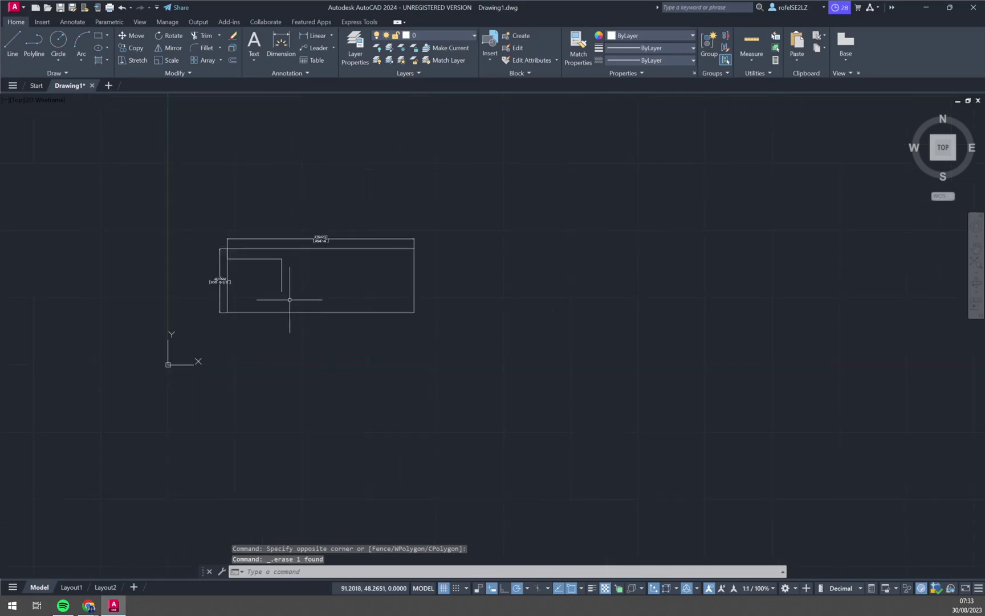
scroll(415, 307, "up", 1)
scroll(477, 385, "up", 1)
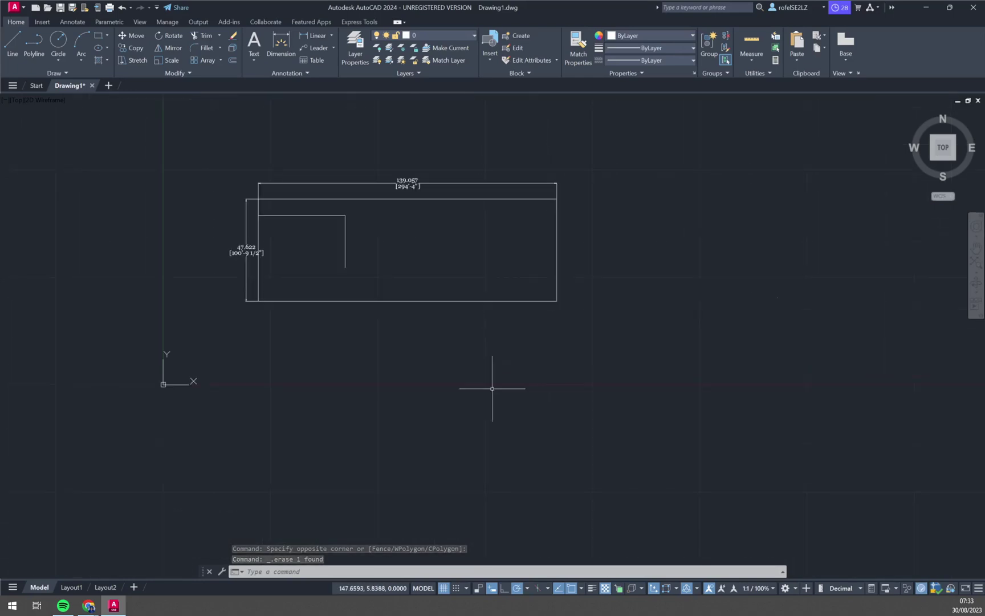
Step: Turn lineweight display on so the remaining rectangle shows thick lines
left_click(593, 589)
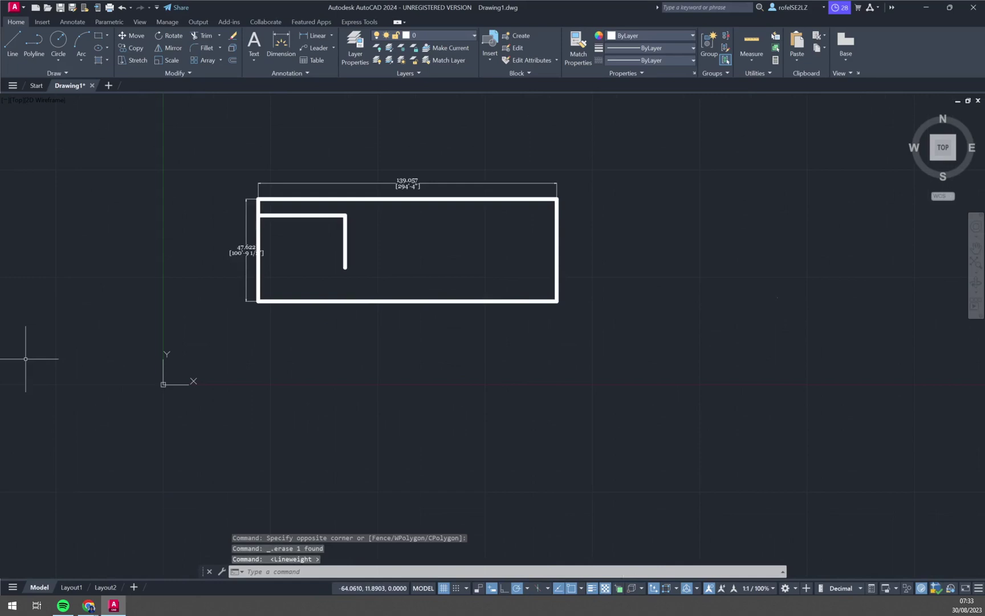